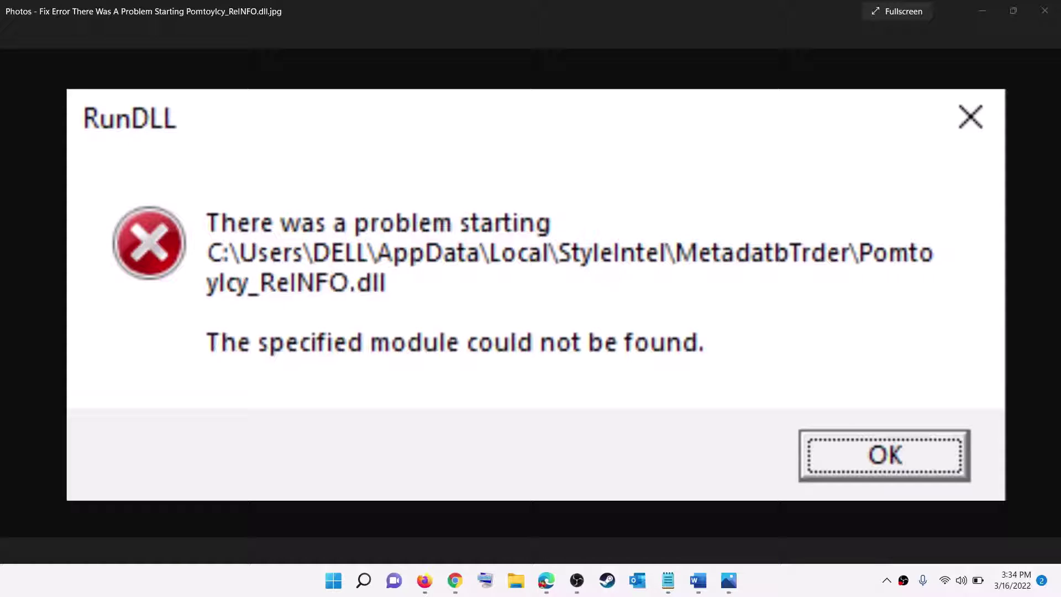
Bring up the Word note listing rundll32, regasm and regsvr32.
left_click(696, 584)
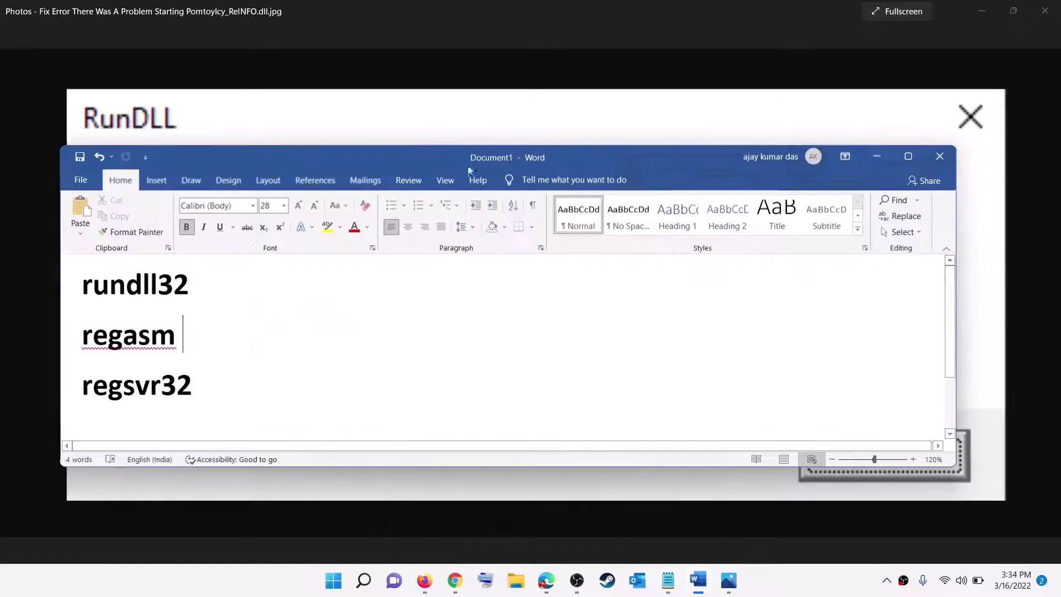
Show the downloaded Autoruns.zip in its Downloads folder from Chrome's download bar.
left_click(454, 580)
left_click(397, 36)
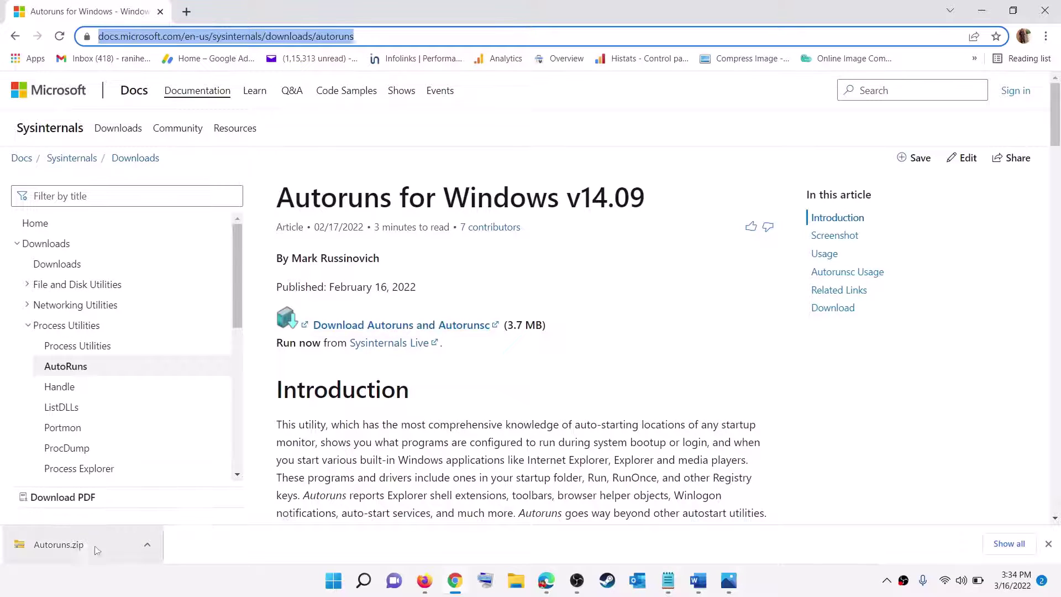
left_click(147, 545)
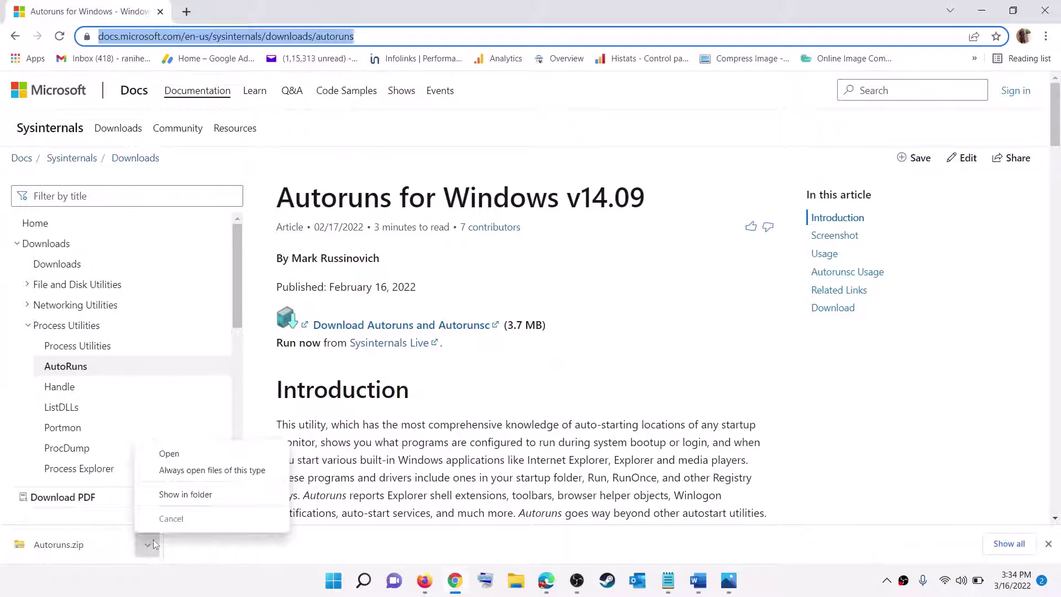
left_click(205, 495)
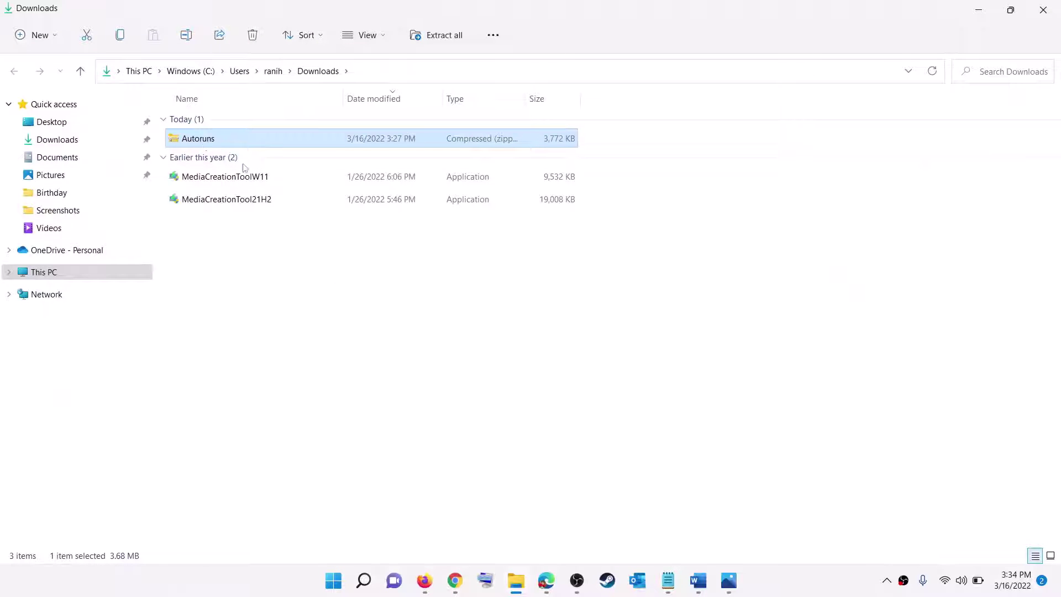
Extract Autoruns.zip into the suggested Autoruns folder.
right_click(201, 142)
left_click(278, 253)
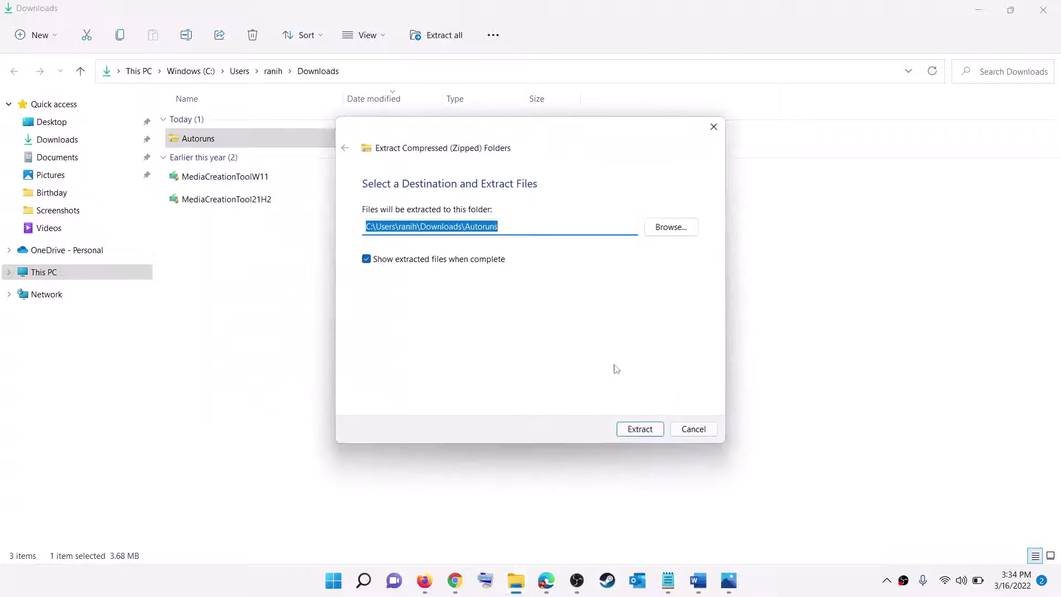
left_click(626, 428)
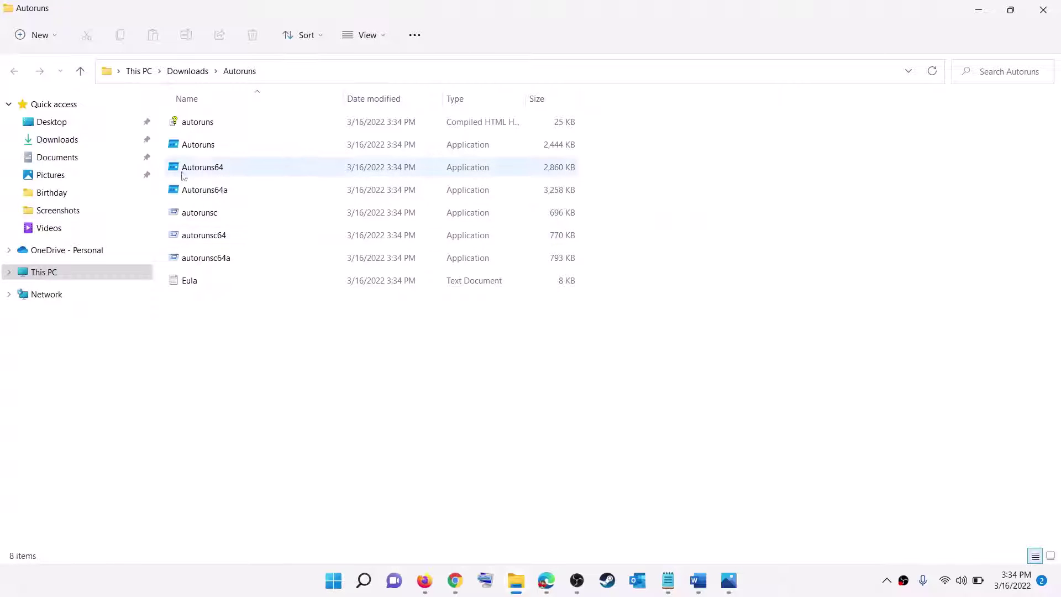
Run Autoruns64 as administrator and allow it to make changes.
left_click(201, 171)
left_click(196, 147)
left_click(205, 169)
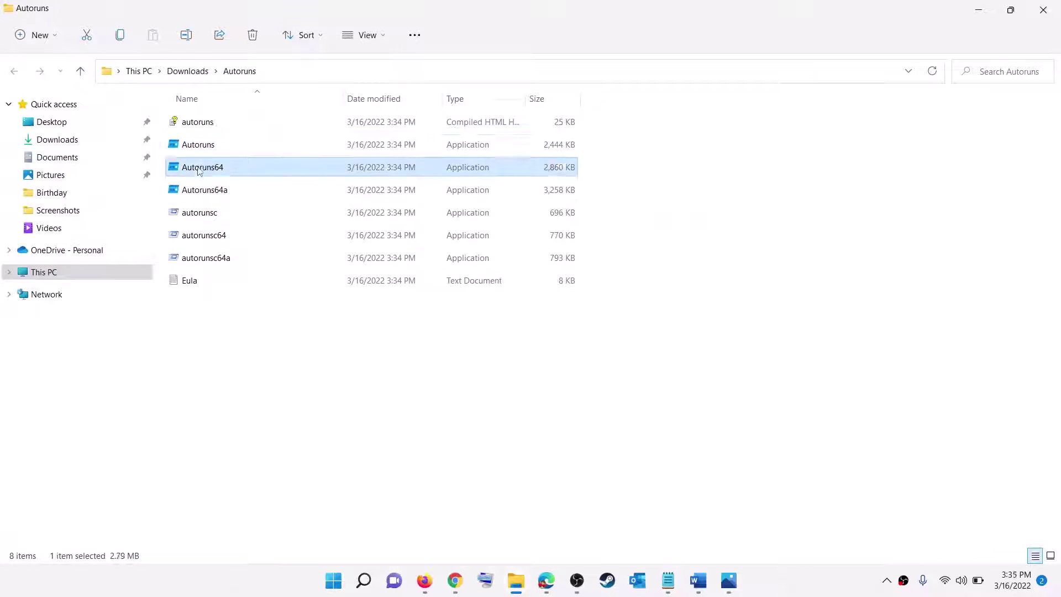
right_click(214, 173)
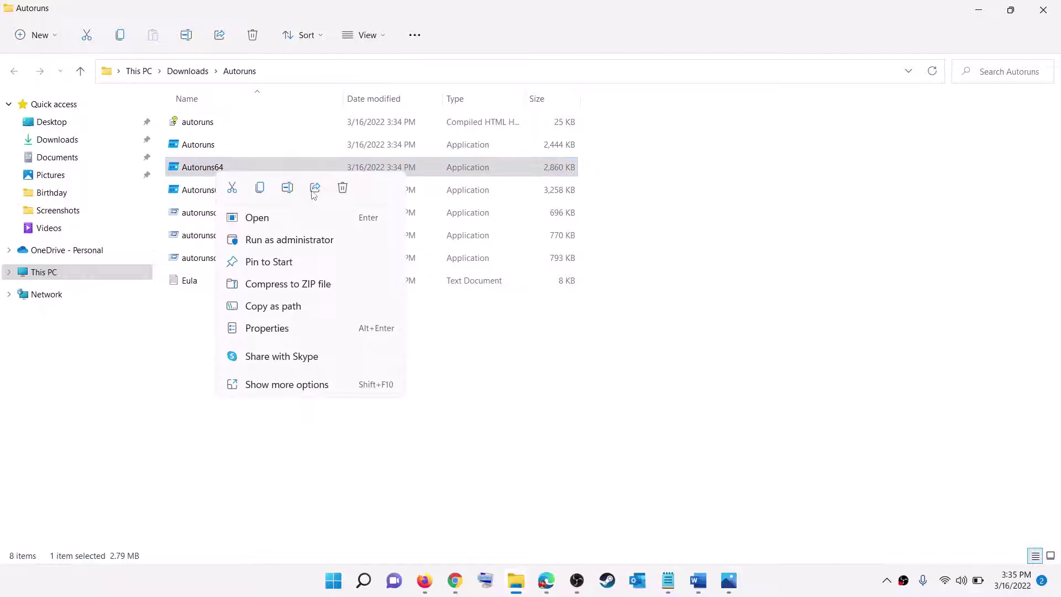
left_click(353, 239)
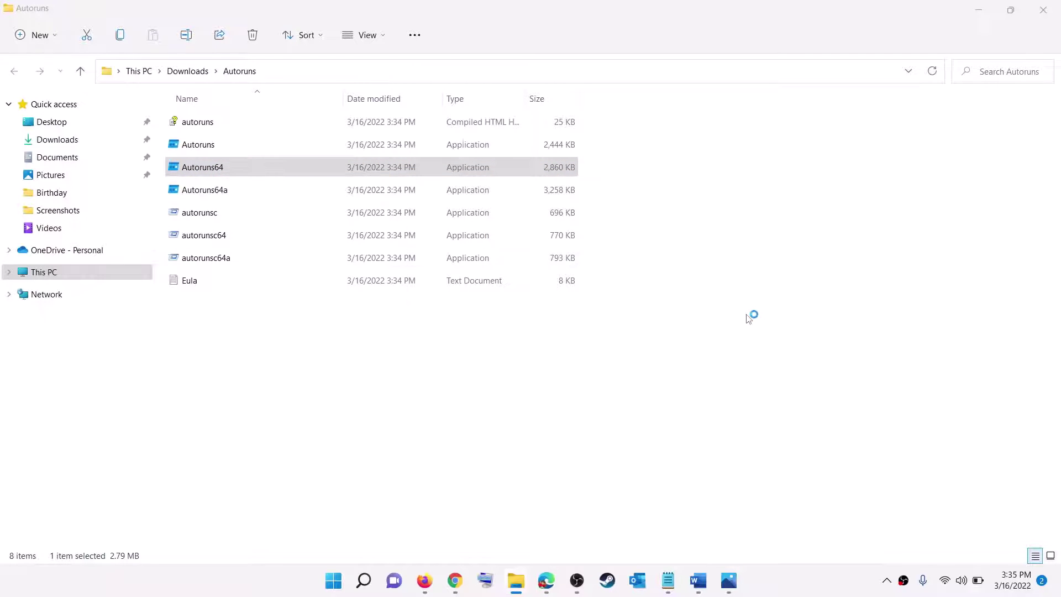
left_click(480, 433)
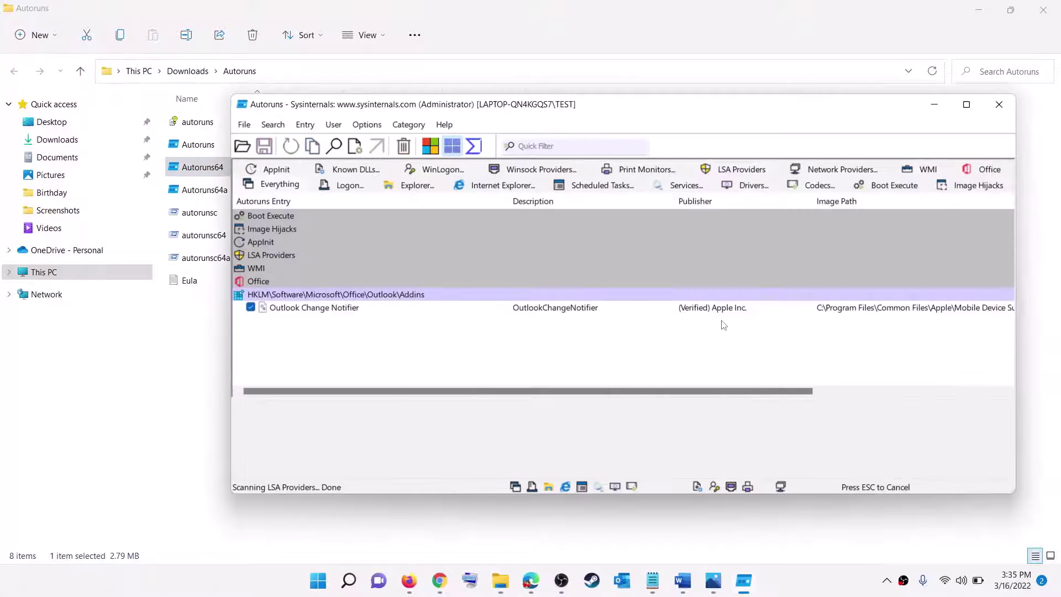
Switch Autoruns to the Scheduled Tasks tab and maximize its window.
left_click(597, 186)
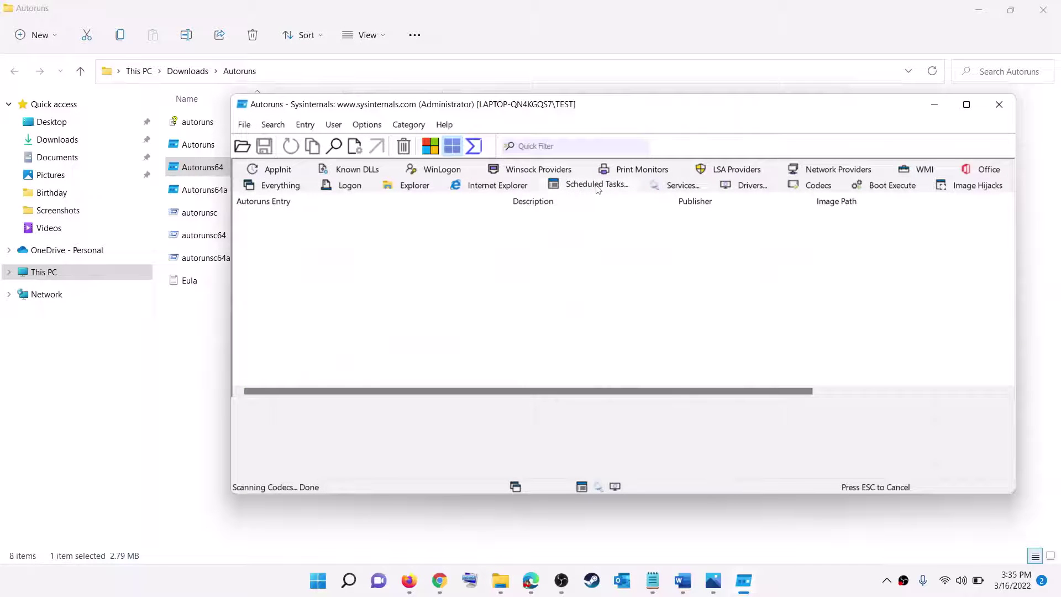
left_click(965, 104)
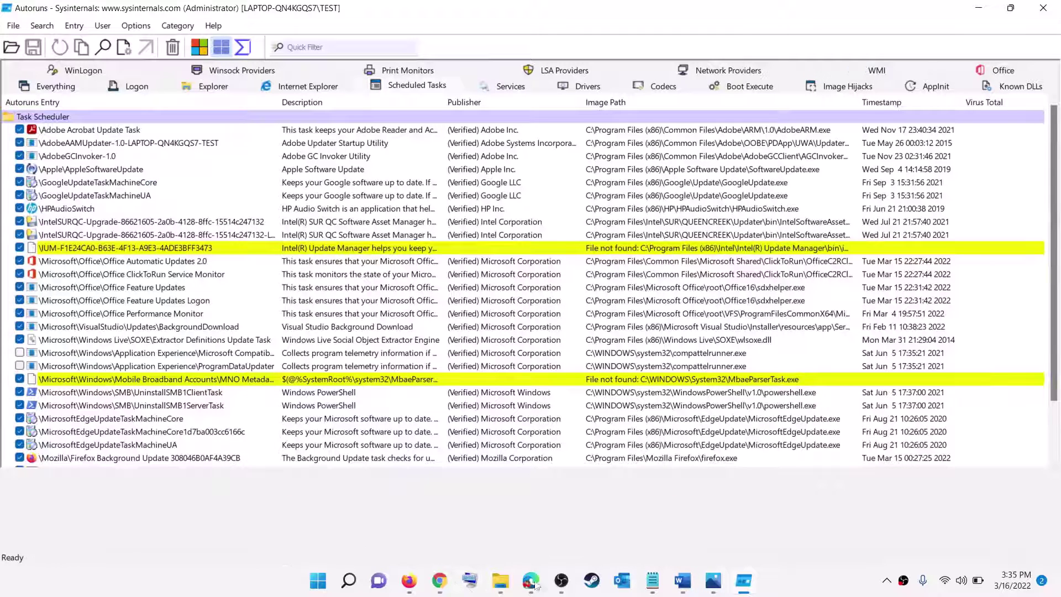
Paste rundll32 from the Word note into Autoruns' Quick Filter, then hide the note.
left_click(682, 582)
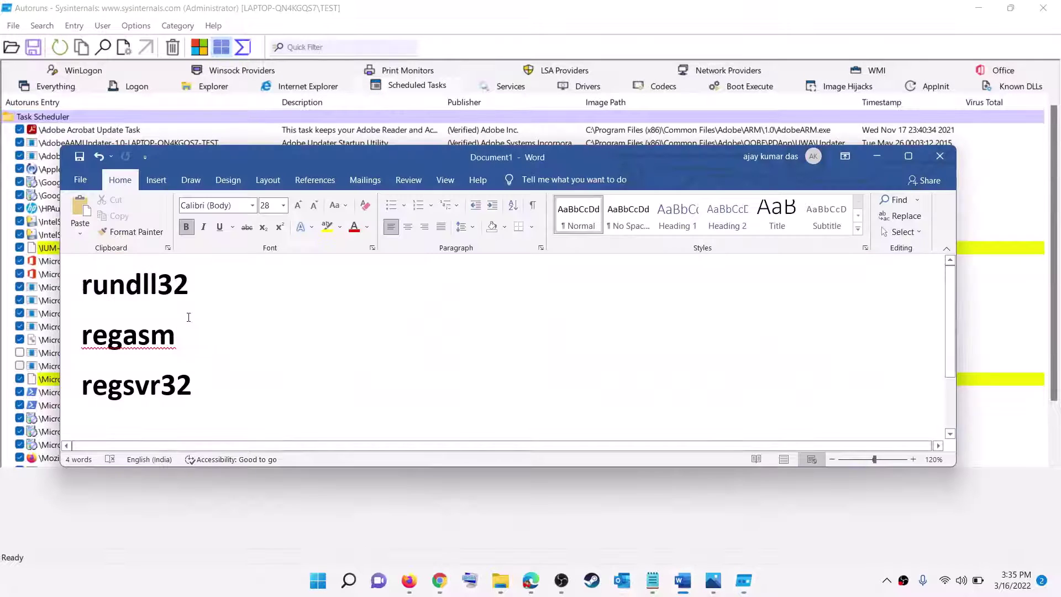
double_click(143, 286)
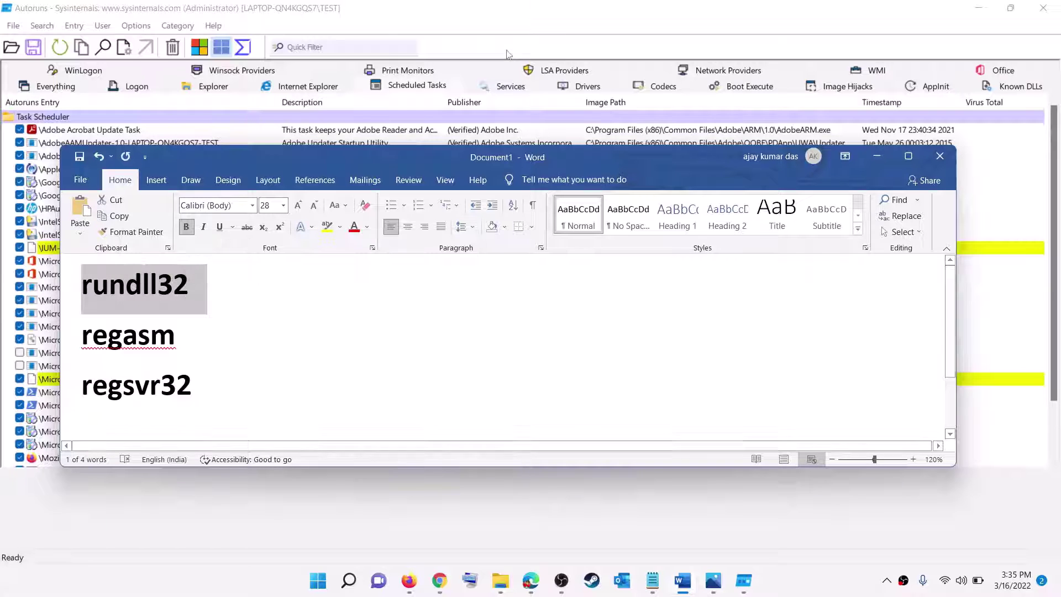
left_click(363, 47)
type("rundll32")
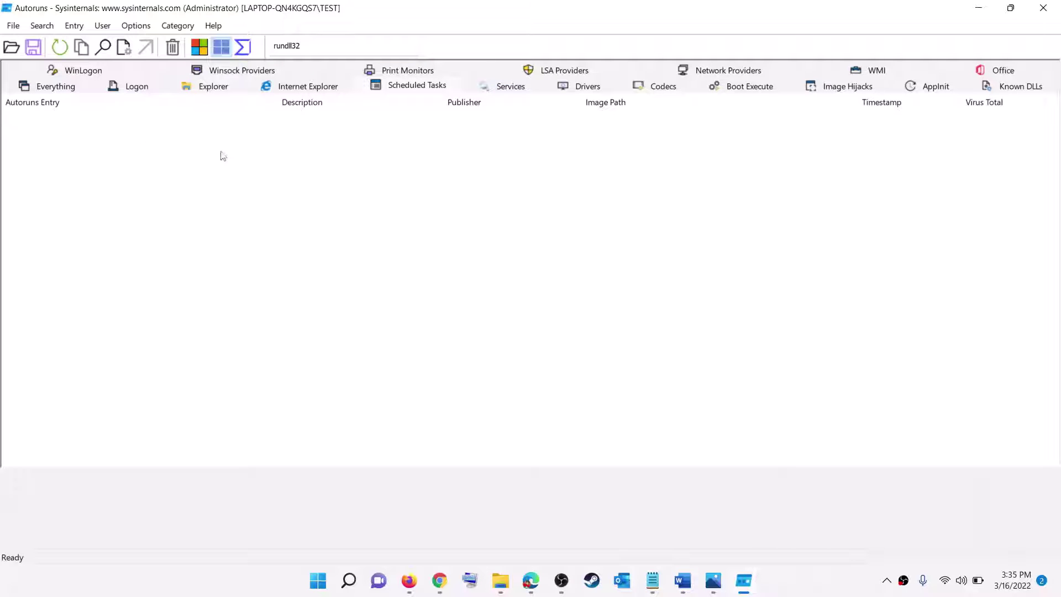
left_click(683, 581)
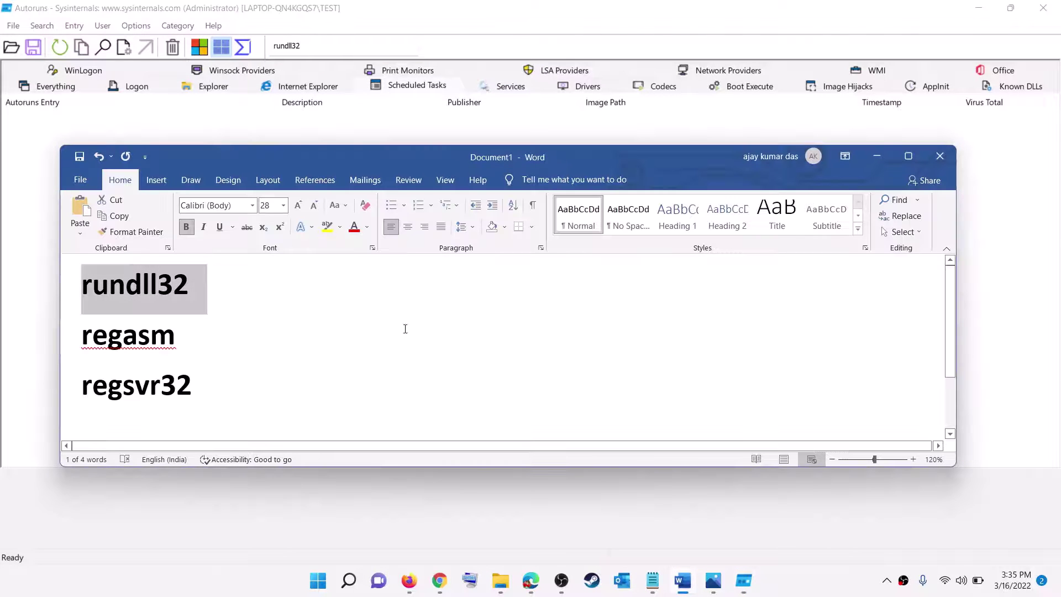
scroll(304, 353, "down", 2)
scroll(304, 352, "down", 1)
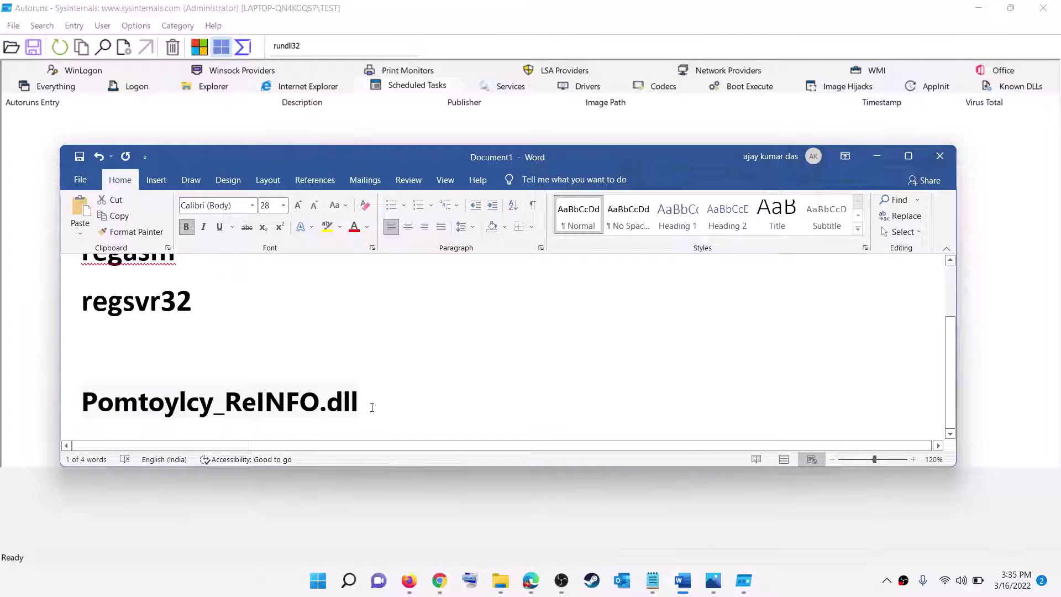
left_click(877, 155)
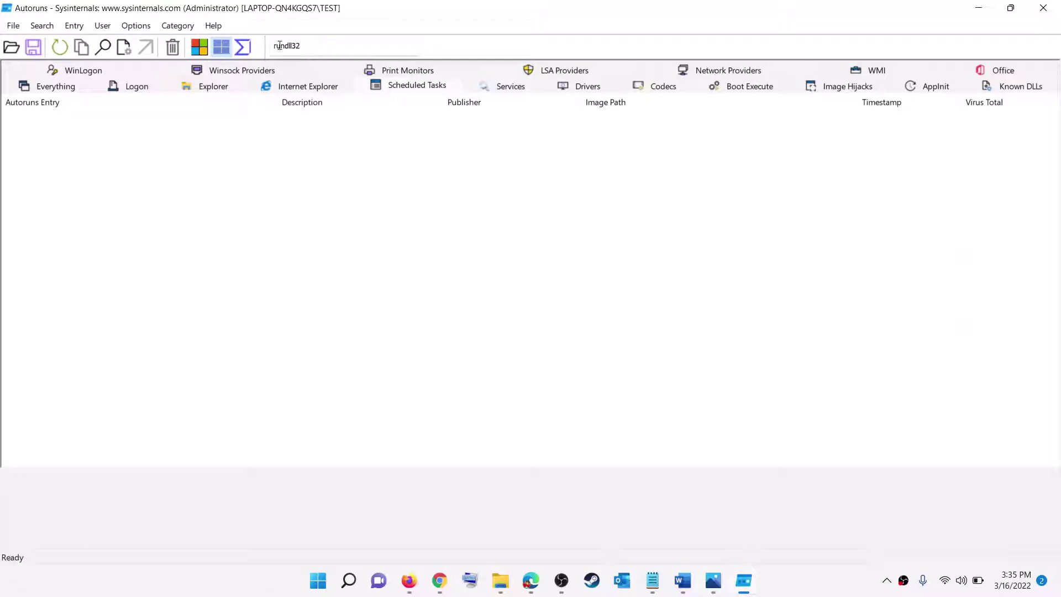
Replace the Quick Filter text rundll32 with regasm copied from the note.
left_click(682, 580)
scroll(166, 348, "up", 2)
scroll(166, 348, "up", 1)
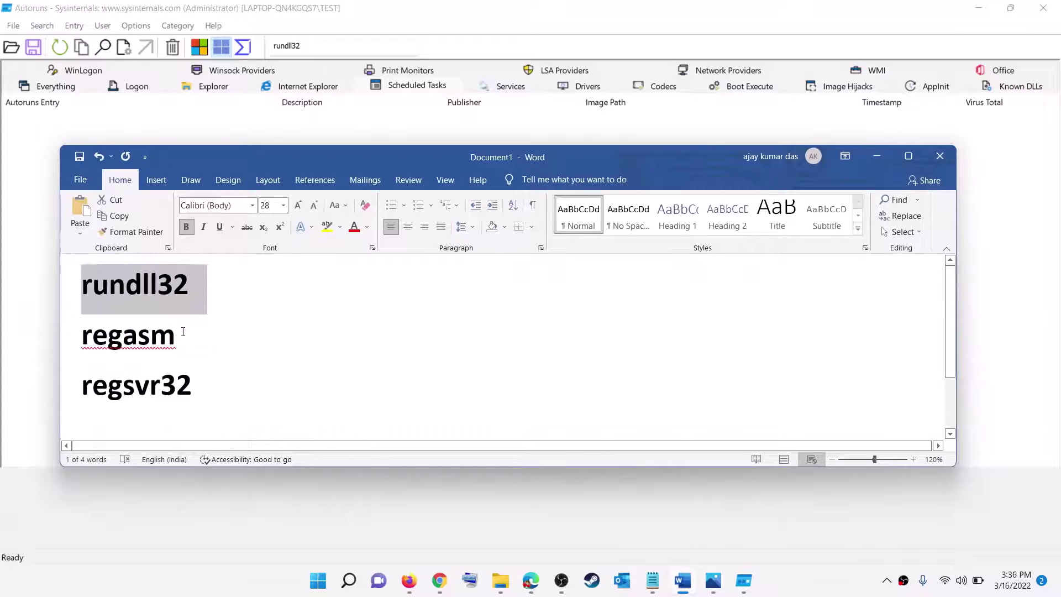
double_click(185, 336)
key("ctrl+c")
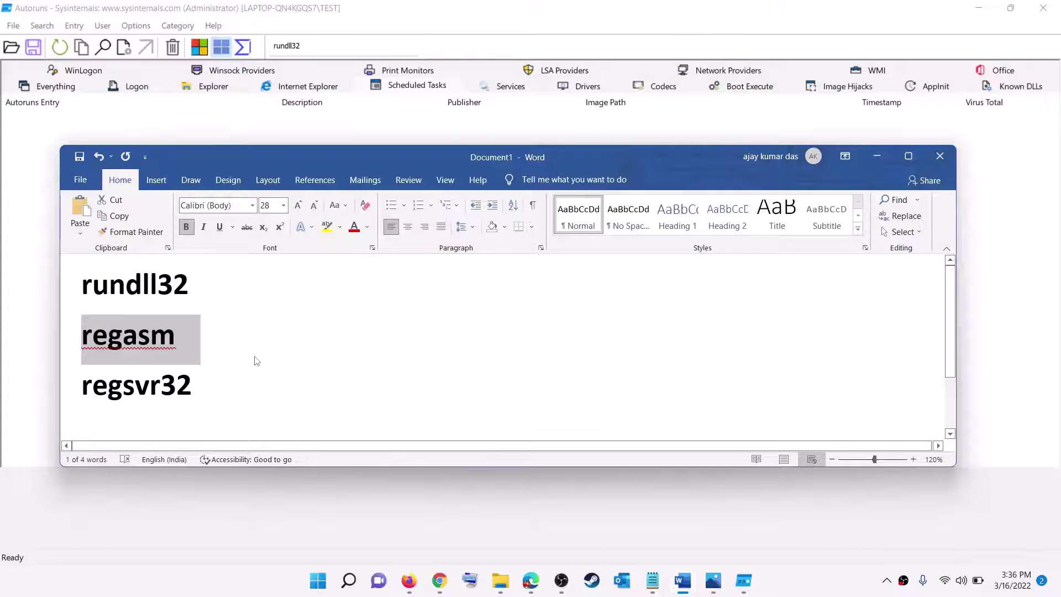
left_click(332, 46)
key("ctrl+v")
left_click(325, 142)
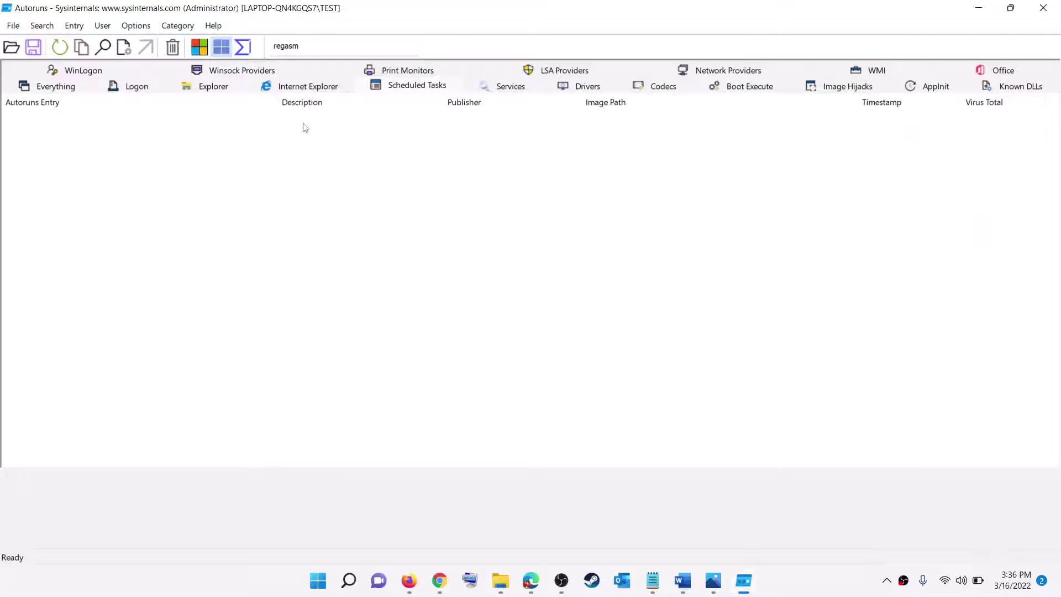
Replace the filter text with regsvr32 copied from the note.
key("alt+Tab")
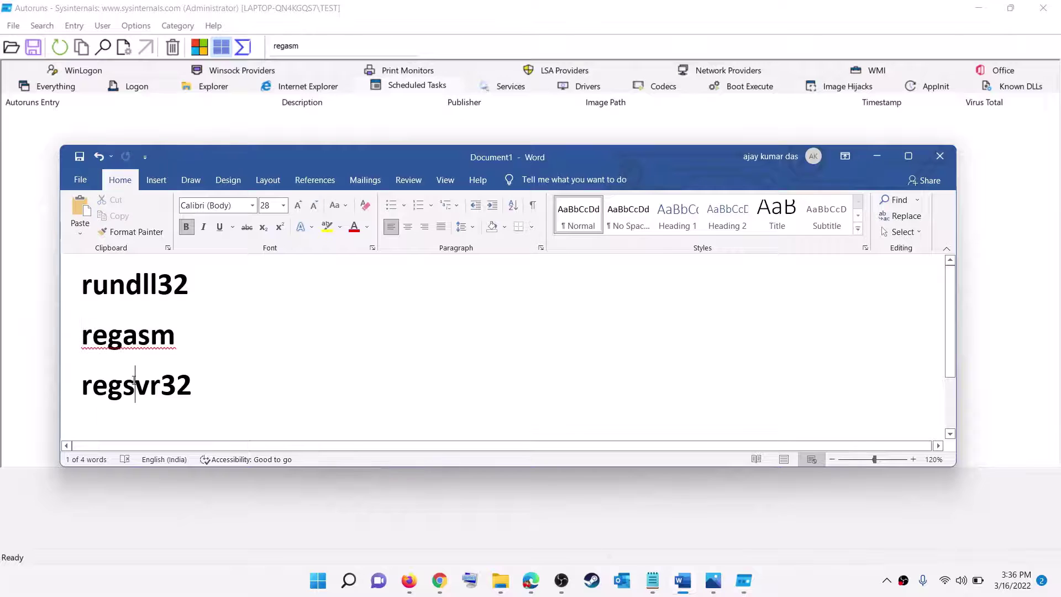
left_click_drag(134, 380, 258, 402)
key("ctrl+c")
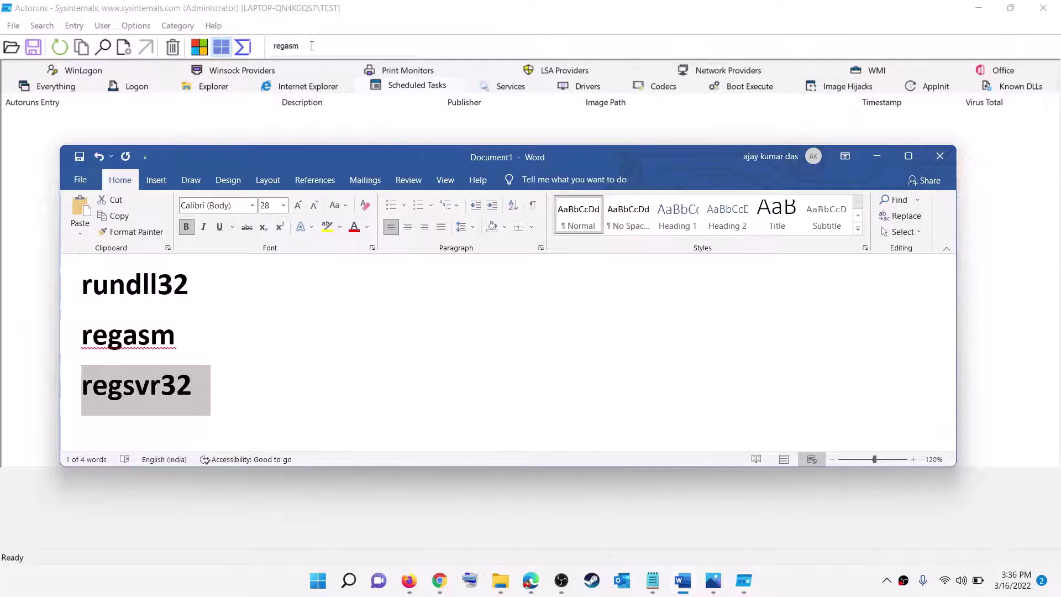
double_click(313, 45)
key("ctrl+v")
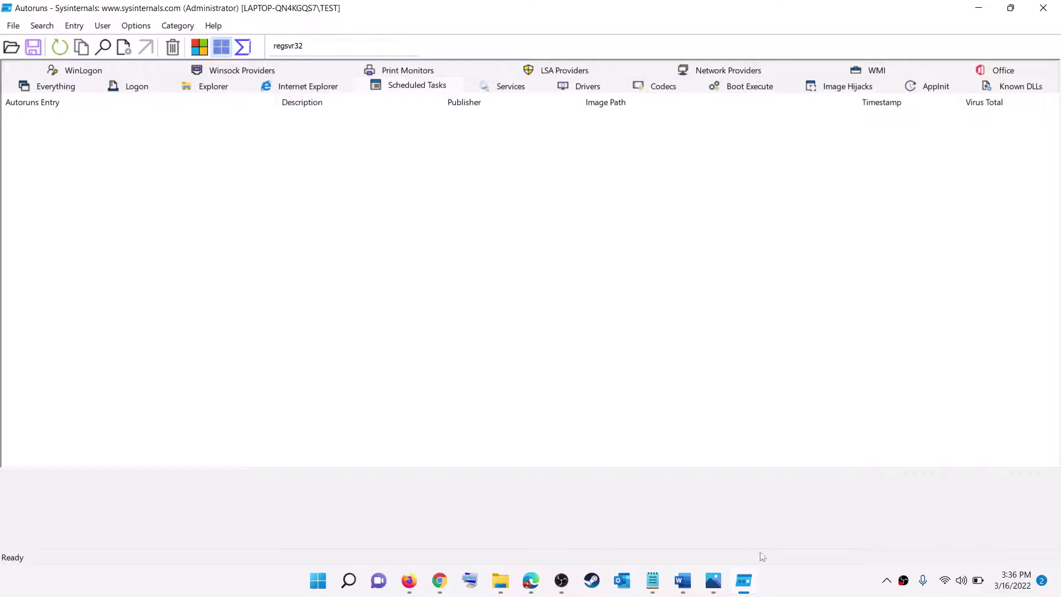
Check the DLL name Pomtoylcy_ReINFO.dll in the note, then hide it.
left_click(691, 590)
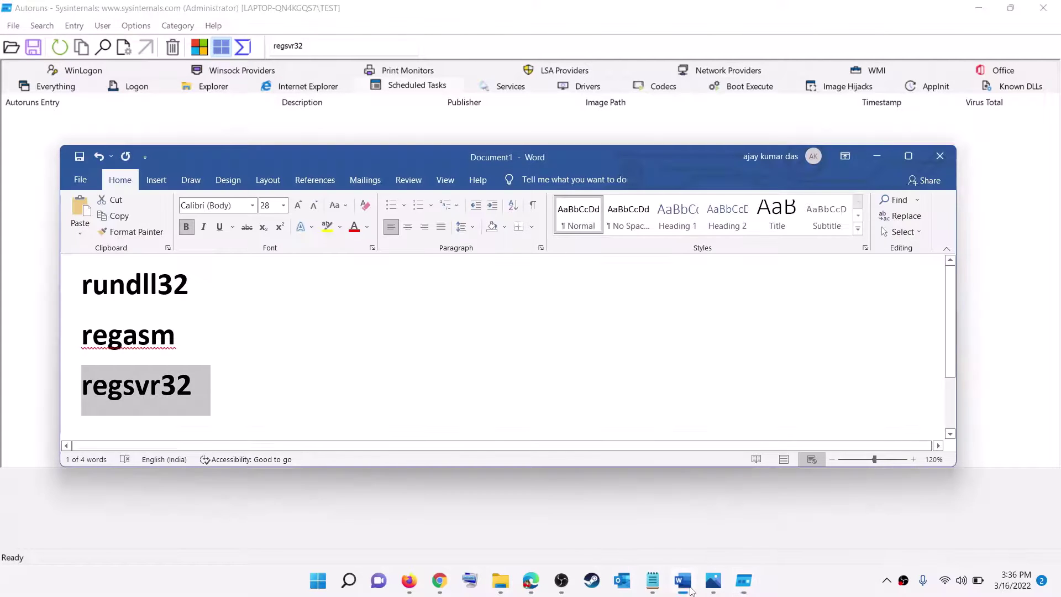
scroll(327, 379, "down", 2)
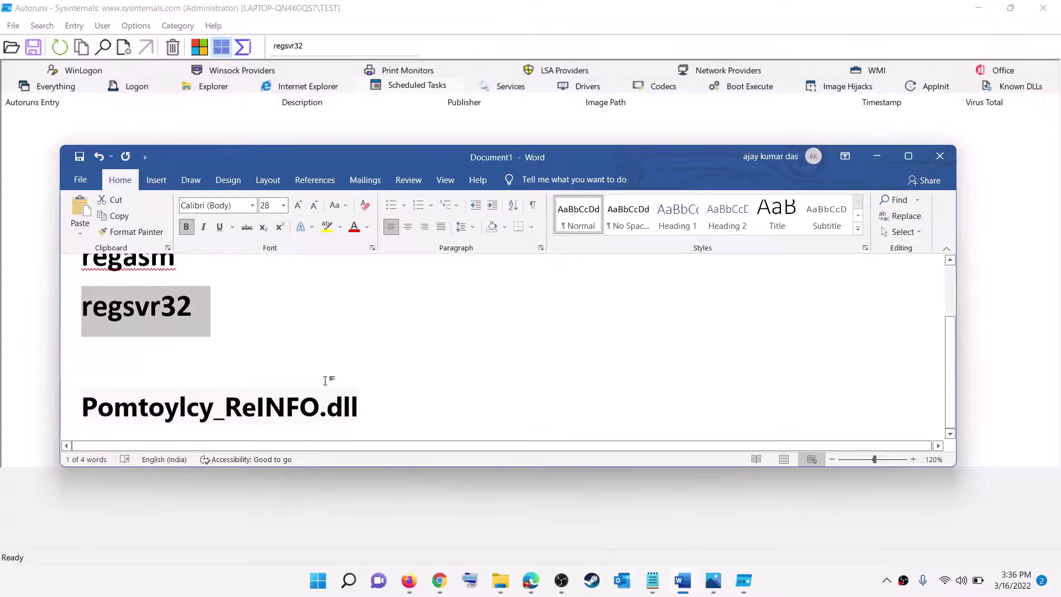
left_click(83, 402)
left_click_drag(83, 402, 373, 407)
left_click(200, 407)
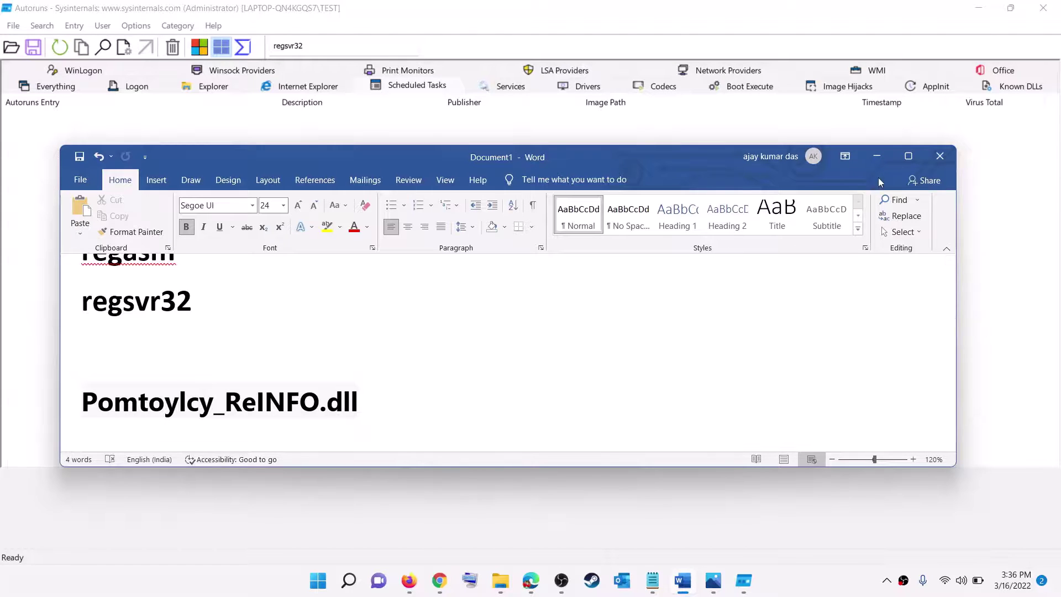
left_click(874, 159)
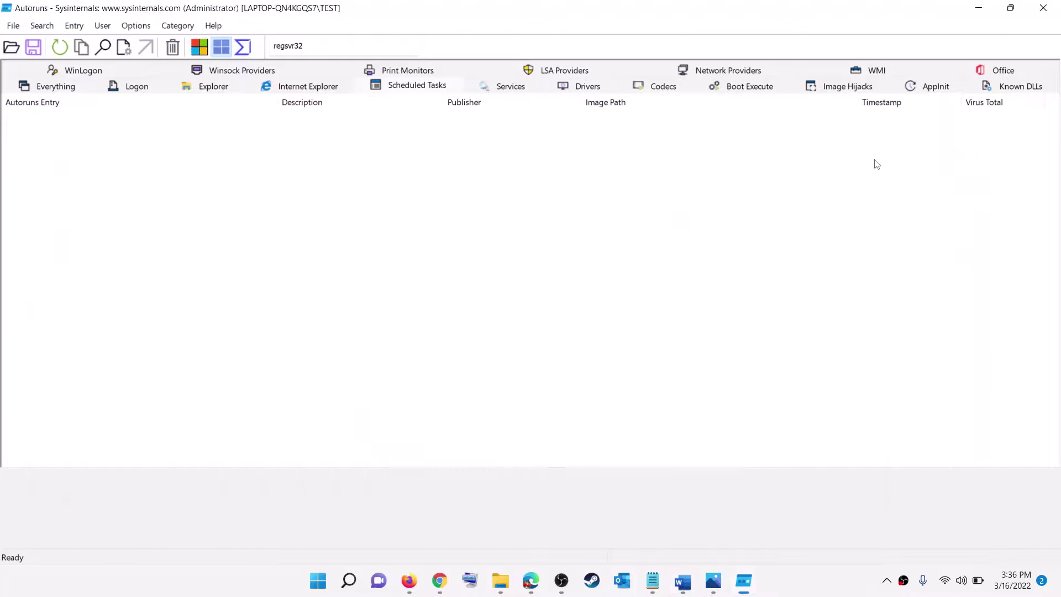
Clear the Quick Filter and delete the IUM scheduled task entry.
double_click(352, 45)
key("BackSpace")
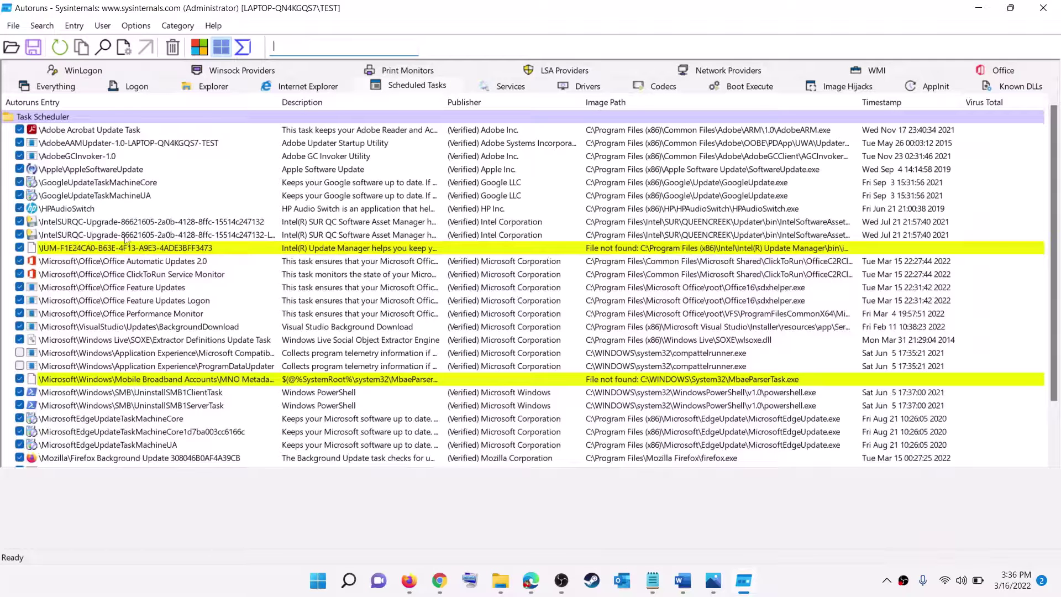
right_click(149, 247)
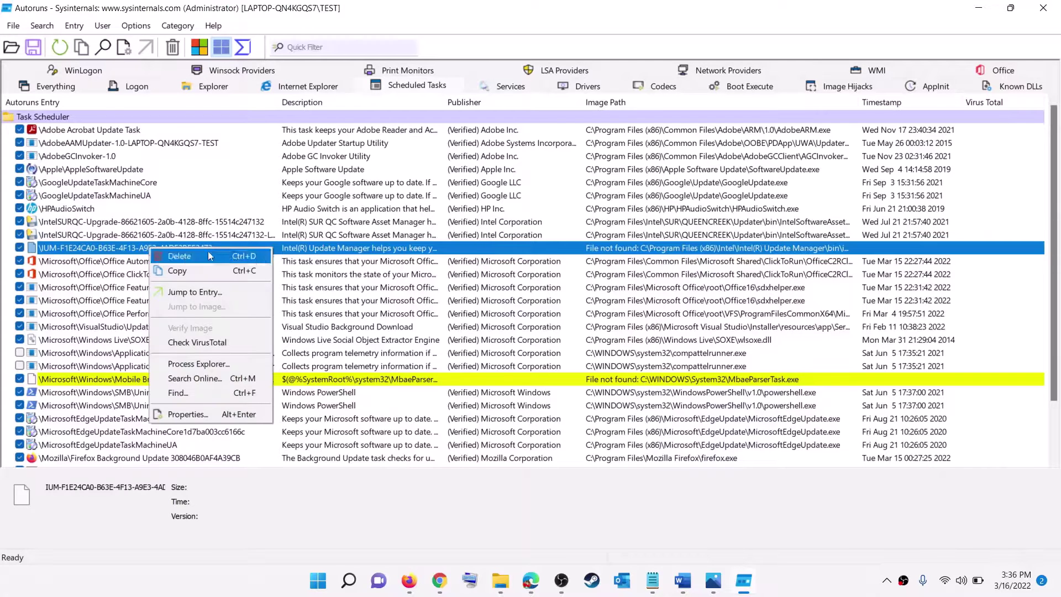
left_click(361, 500)
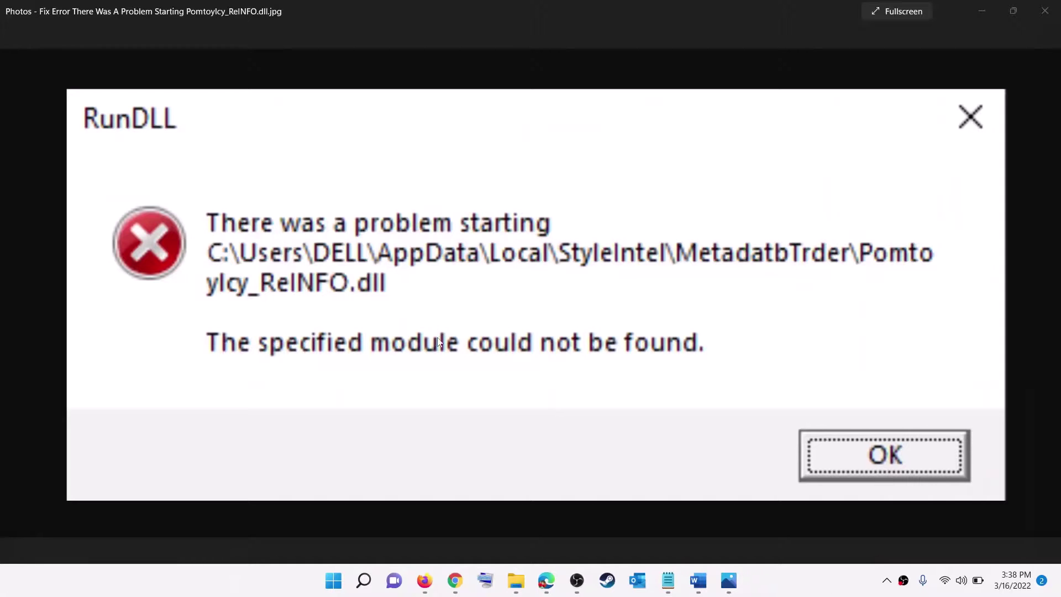